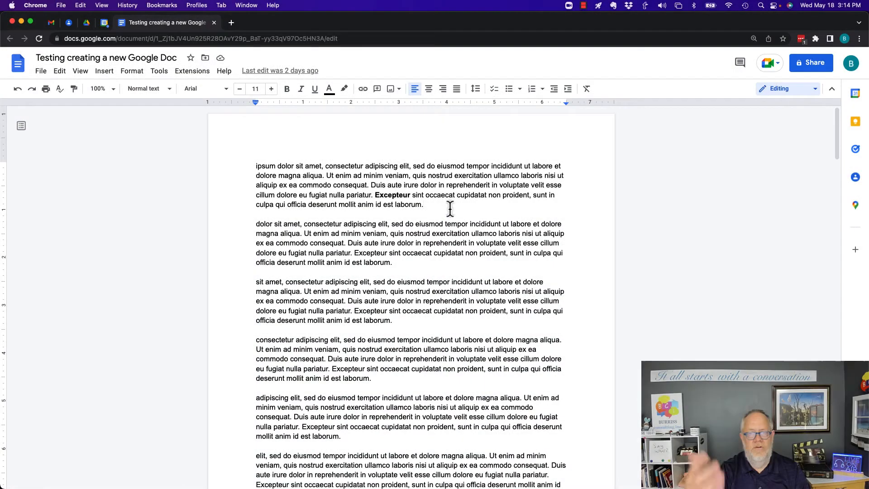
Add the line "Here is a list of foods that I enjoy" below the first paragraph, followed by a blank line
click(450, 208)
key(Return)
key(Return)
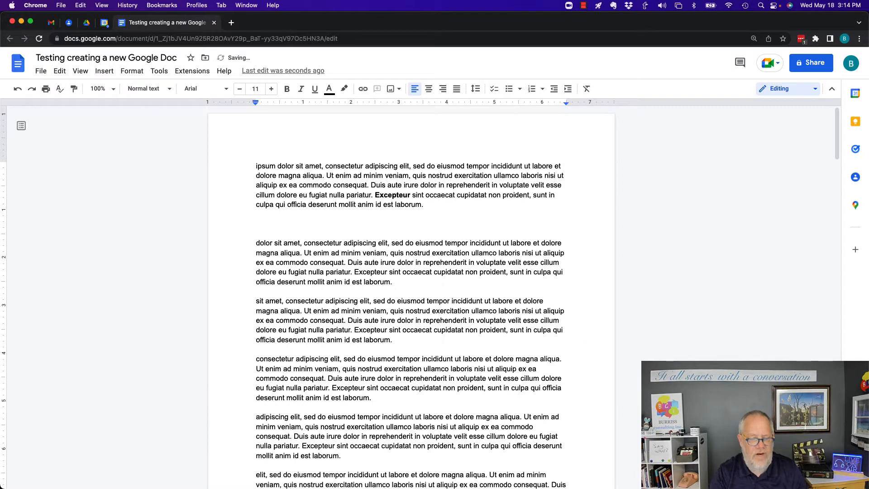
text(Here is a list )
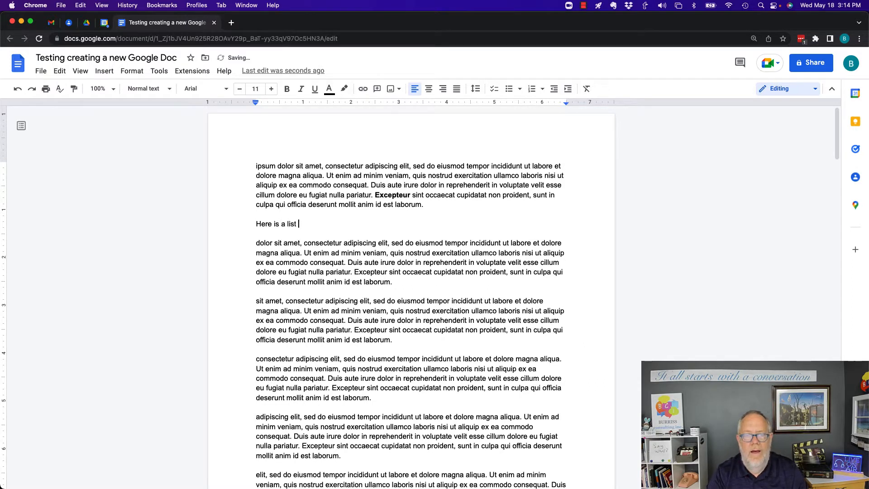
text(of foods that )
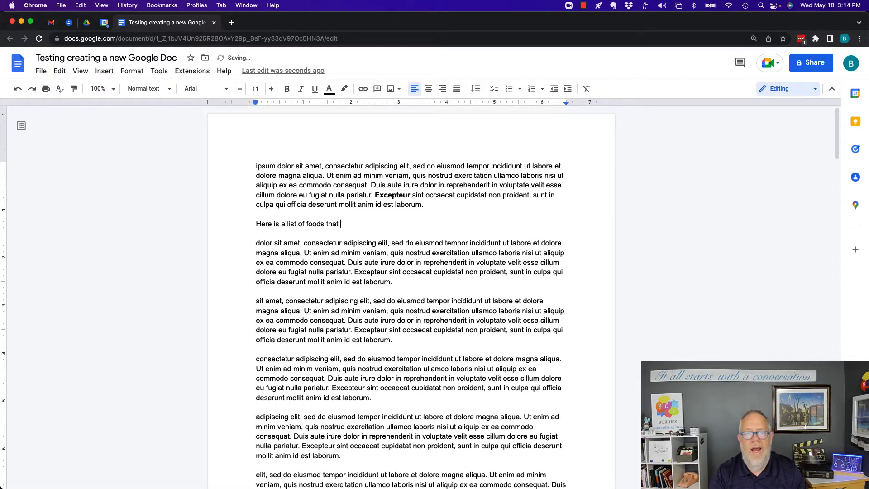
text(I enjoy)
key(Return)
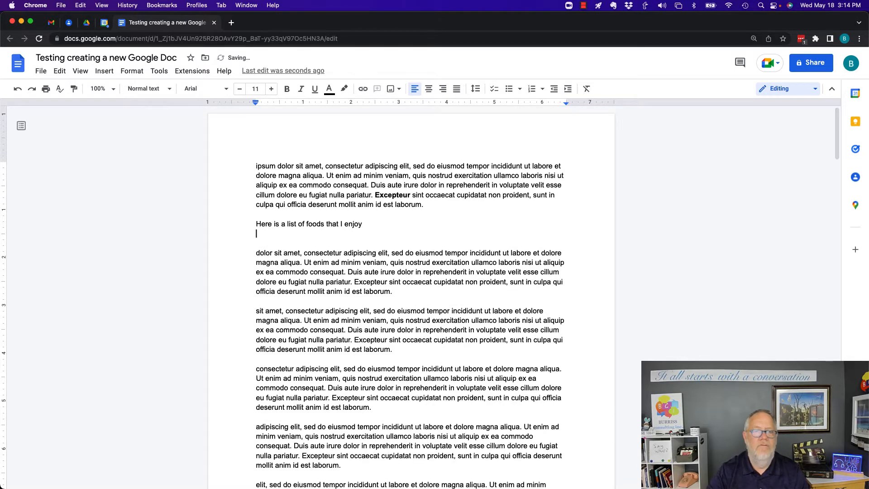
key(Return)
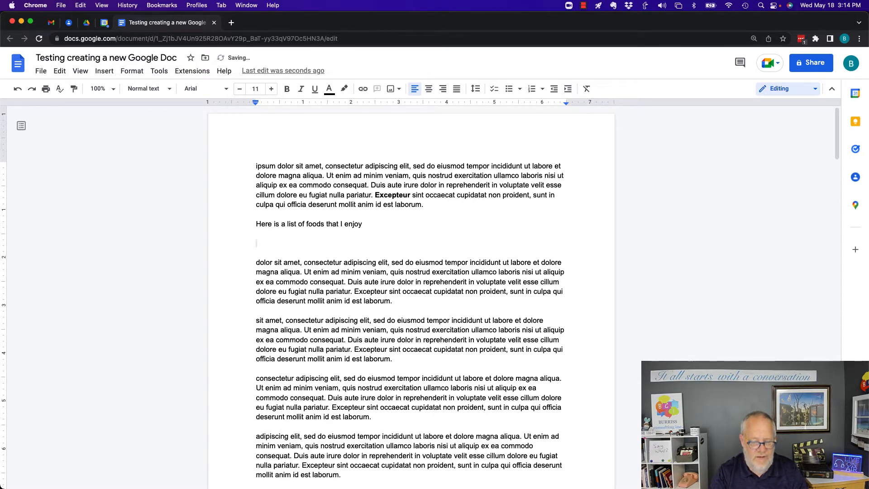
Enter Peanuts, Bananas and Ice Cream on separate lines under the introductory sentence
text(Peanuts)
key(Return)
text(B)
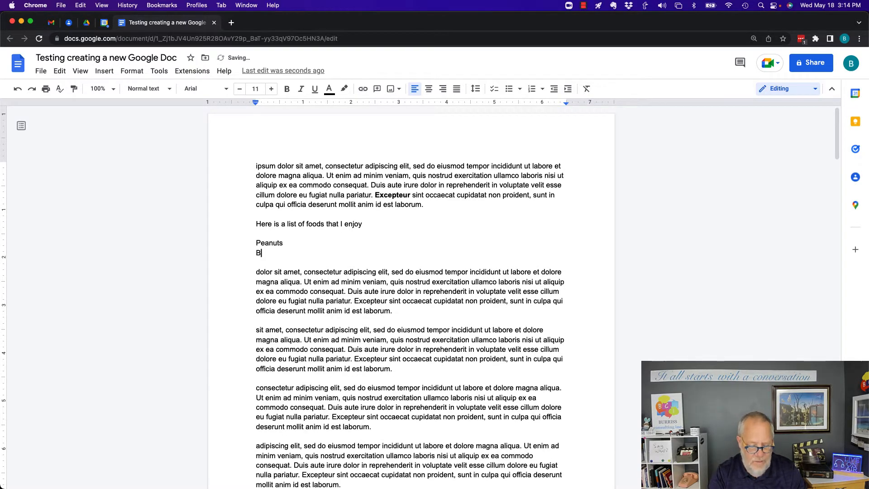
text(ana)
text(nas)
key(Return)
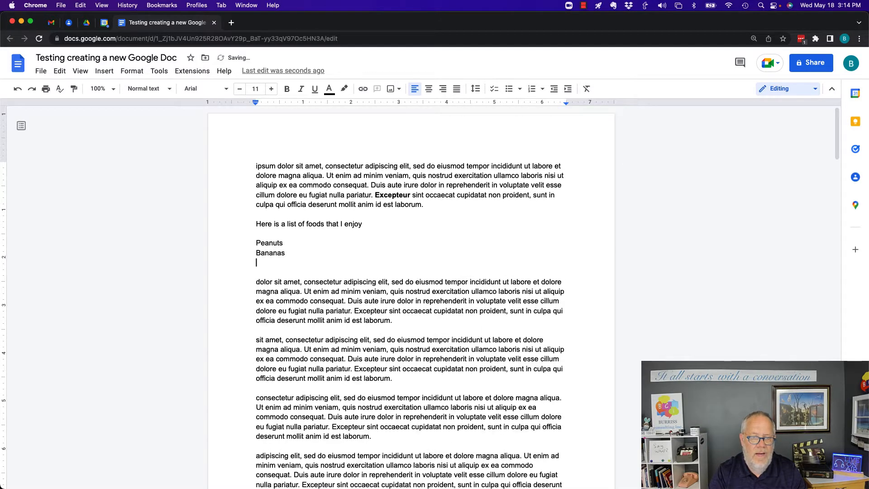
text(Ice Cream)
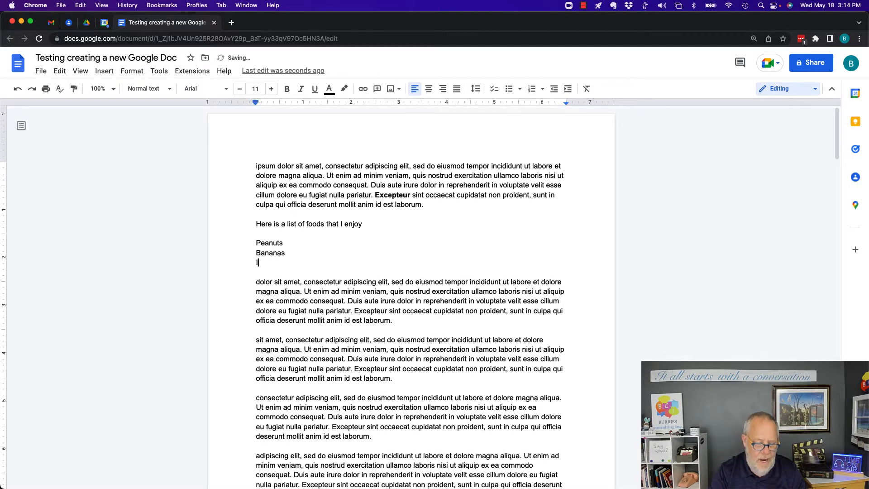
key(Return)
Add Craft Beer as the next food on its own line below Ice Cream
text(Cr)
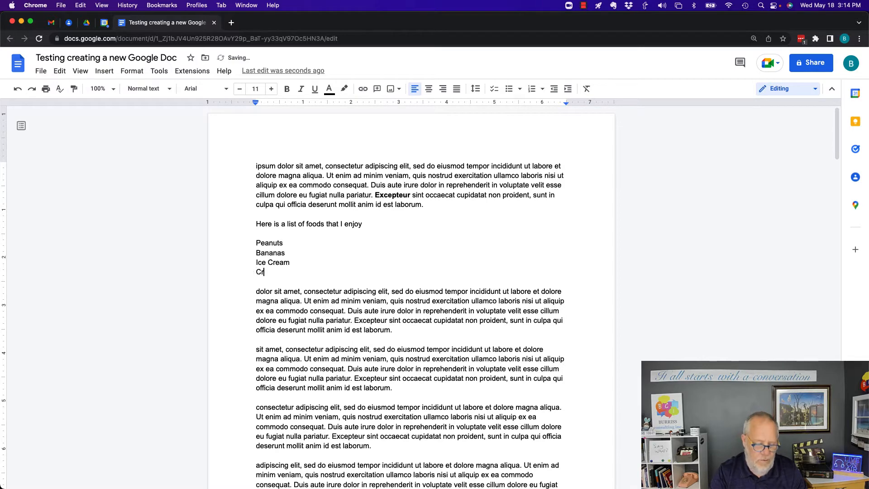
text(eaft Bee)
key(BackSpace)
key(BackSpace)
key(BackSpace)
key(BackSpace)
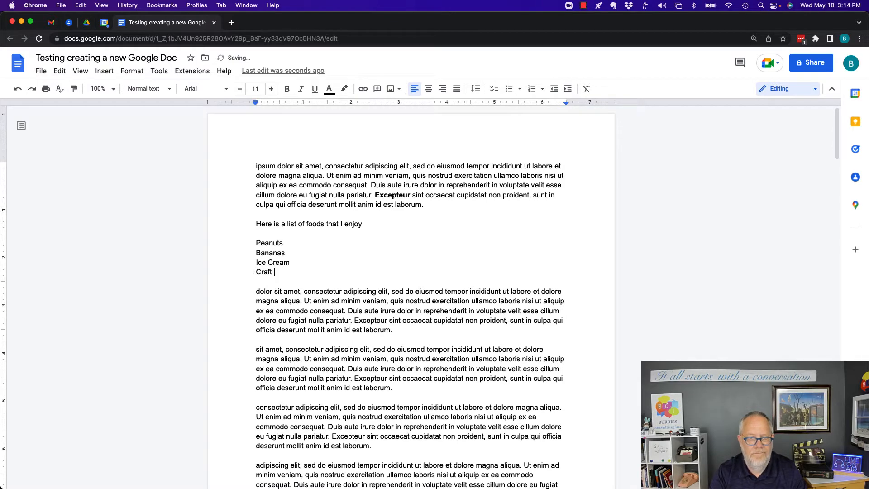
text(r)
key(Return)
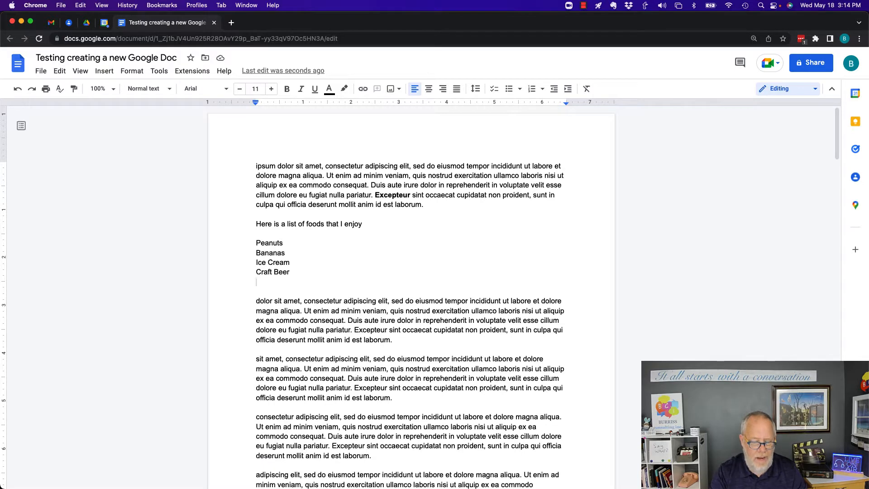
Continue the food list with Cake, Cookies, Meatloaf and Sushi, each on its own line
text(Cake)
key(Return)
text(Cookies)
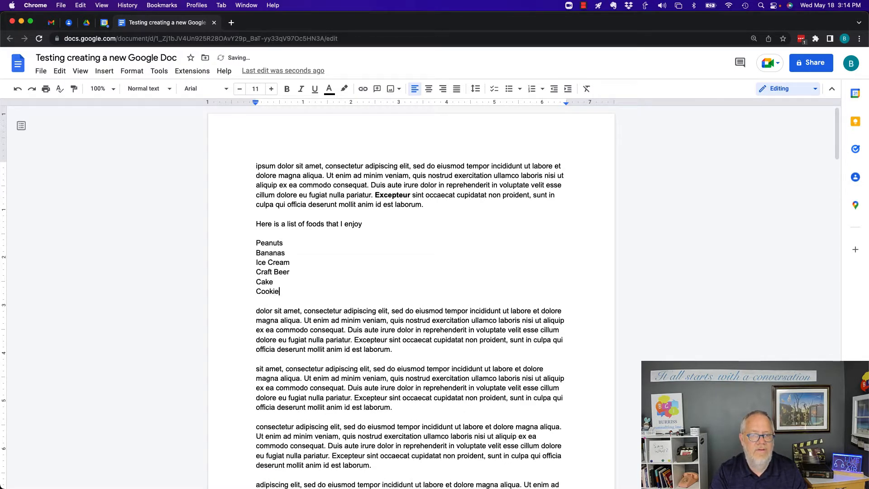
key(Return)
text(Meatl)
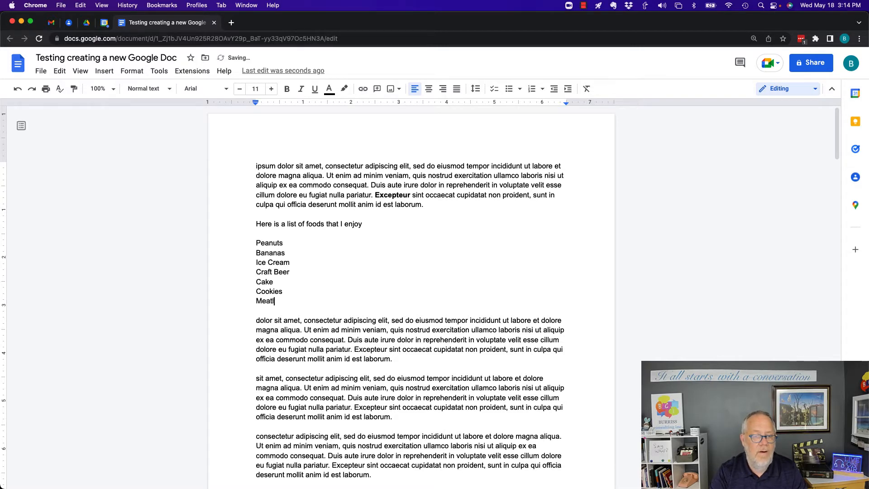
text(oaf)
key(Return)
text(Sushi)
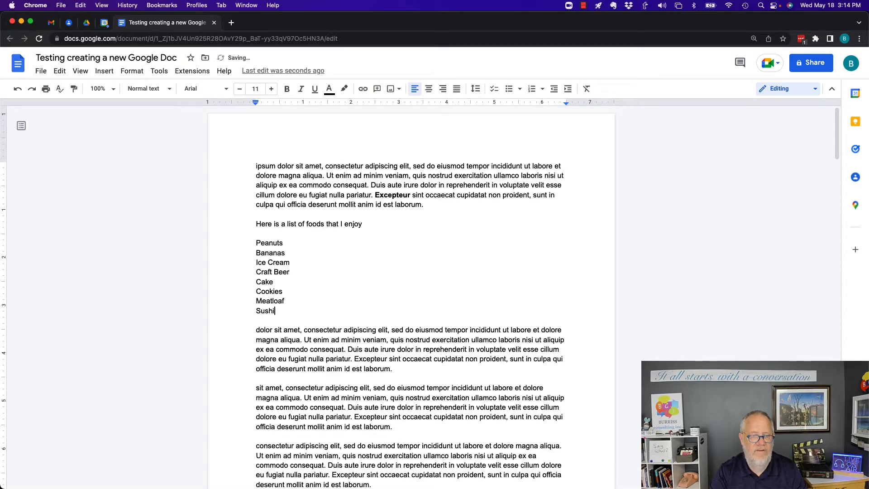
key(Return)
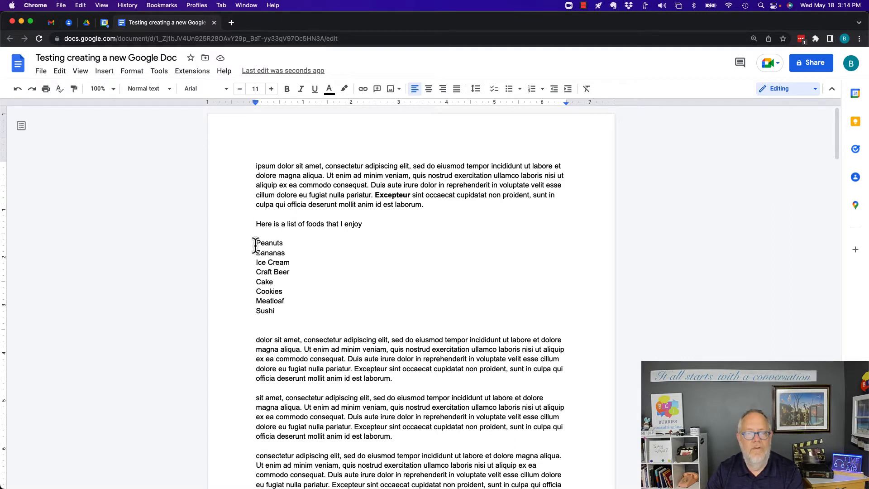
Format the food lines from Peanuts to Sushi as a bulleted list using the diamond bullet style
drag(255, 246, 279, 314)
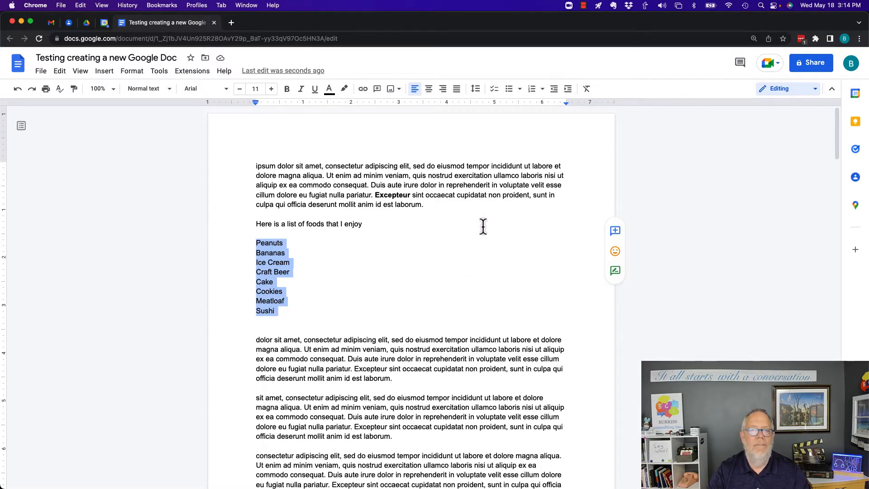
click(512, 90)
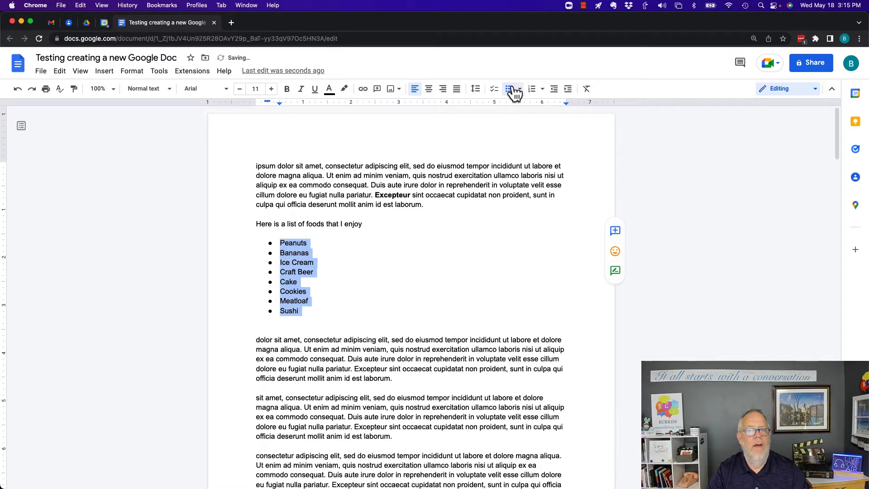
click(520, 89)
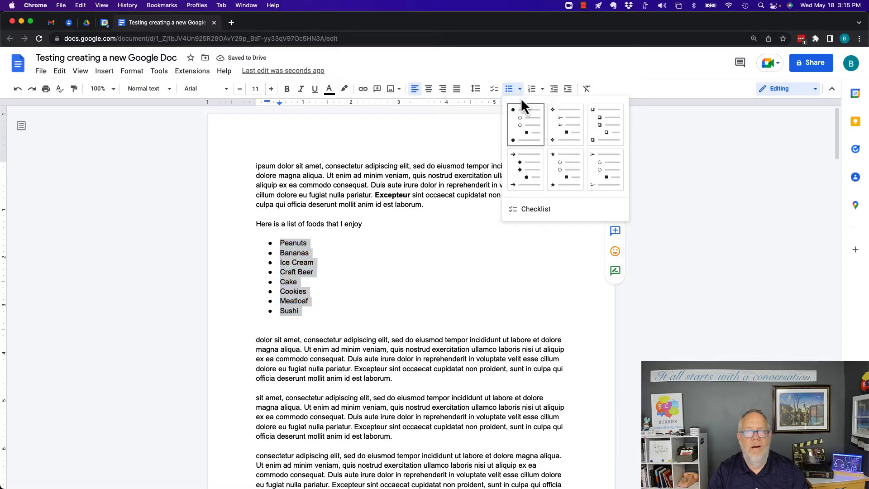
click(560, 125)
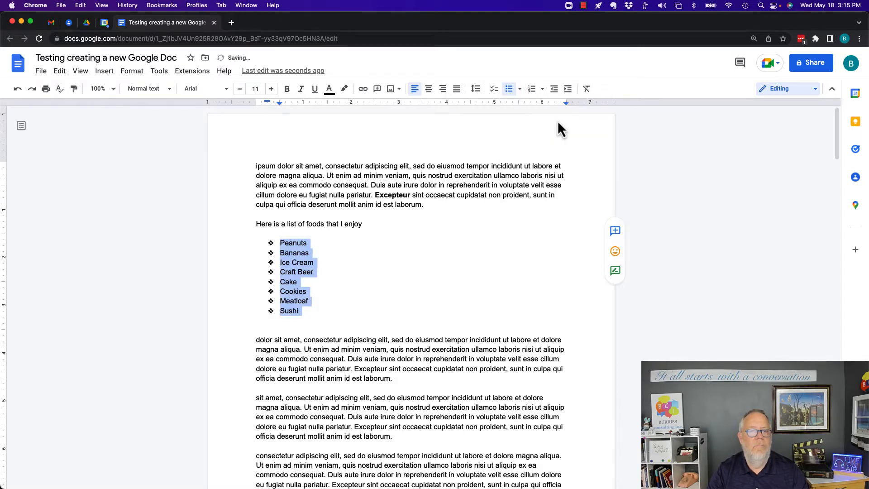
Convert the food list to a checklist, and then give it the arrow bullet style
click(520, 90)
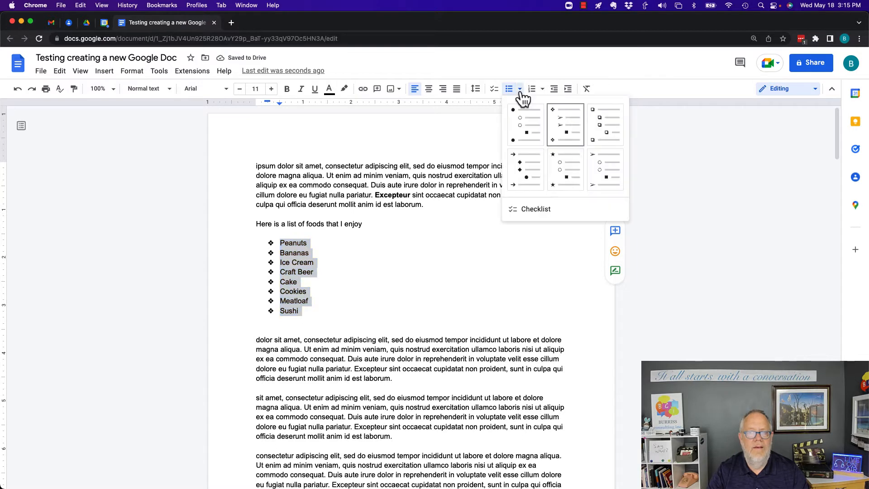
click(536, 210)
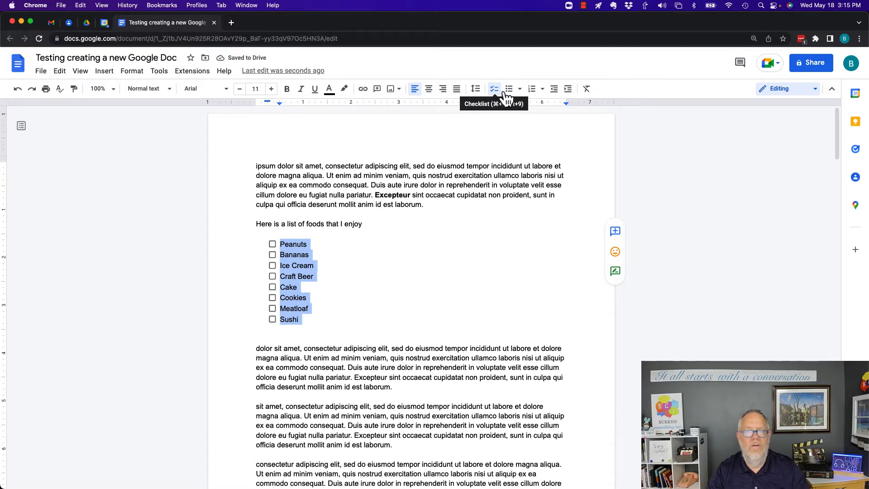
click(520, 90)
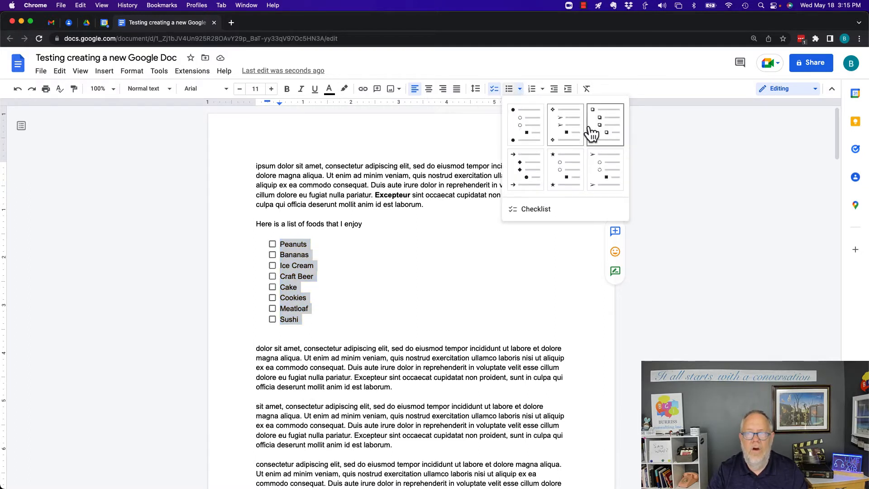
click(525, 170)
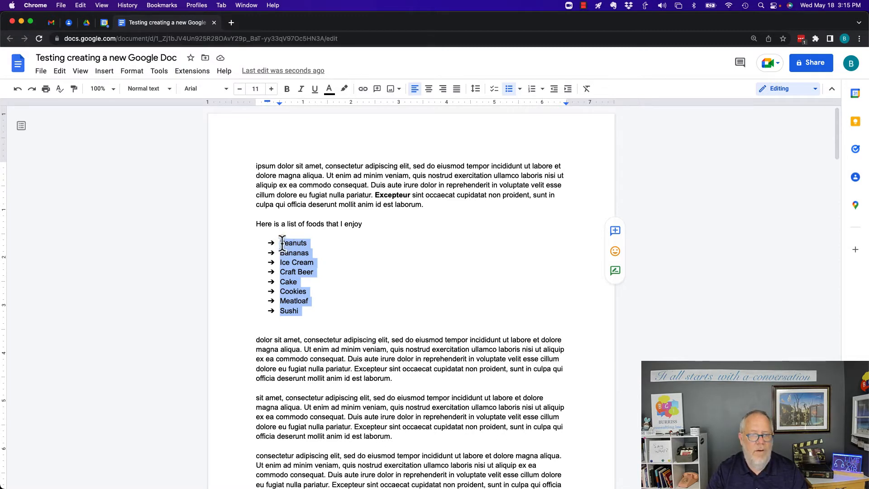
Toggle the food list's bullet formatting off and on, finishing with plain lines without bullets
click(509, 89)
click(509, 89)
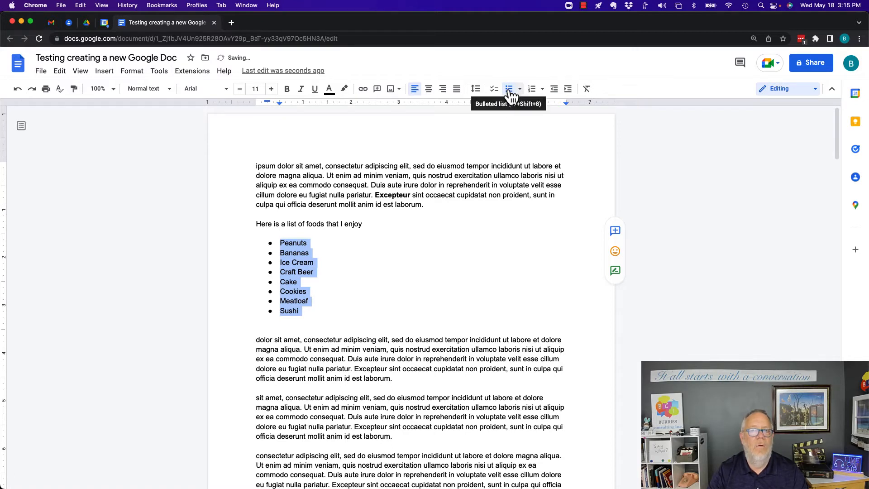
click(510, 89)
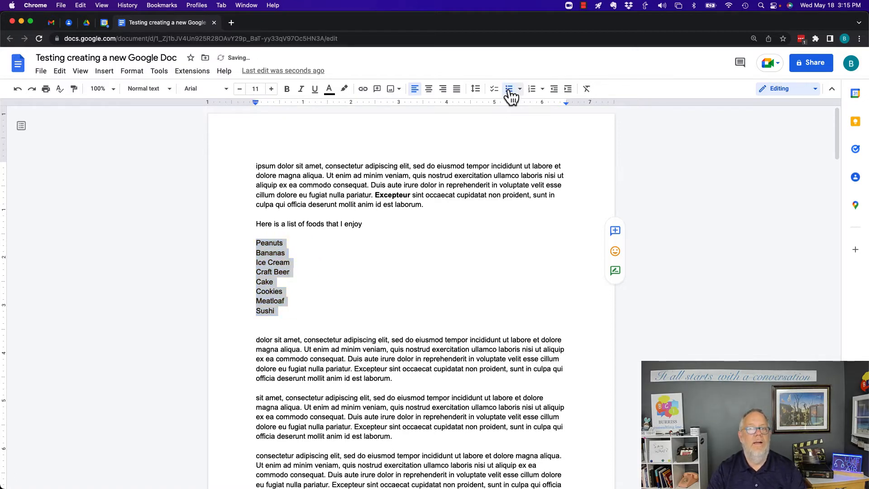
click(509, 89)
click(510, 90)
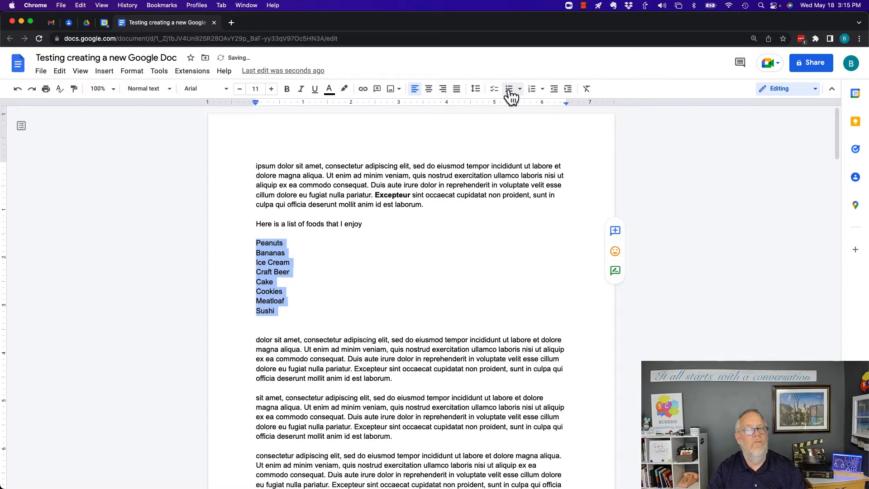
Turn the food lines into a numbered list using the uppercase Roman numeral style
click(533, 94)
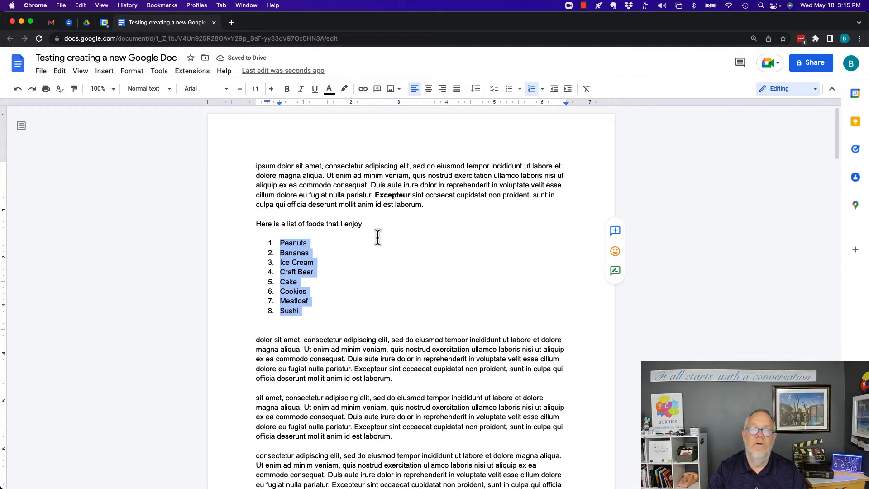
click(542, 90)
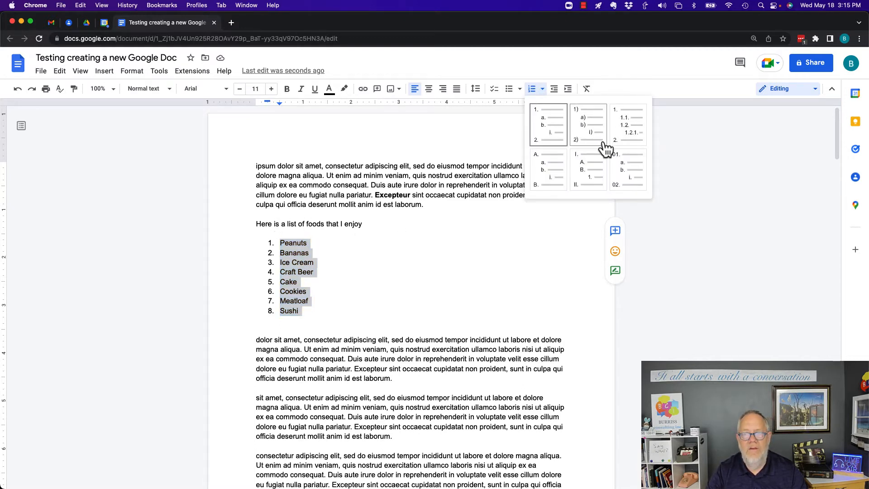
click(592, 163)
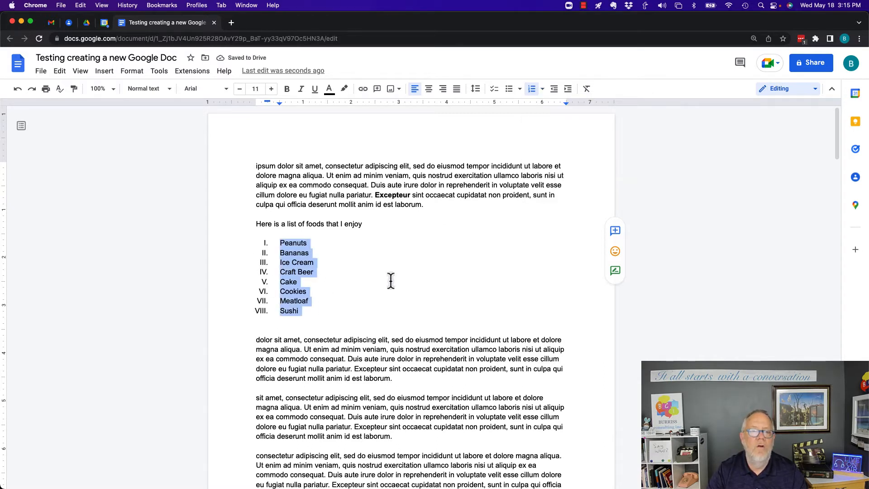
Change the food list's numbering to the leading-zero style (01., 02.)
click(543, 90)
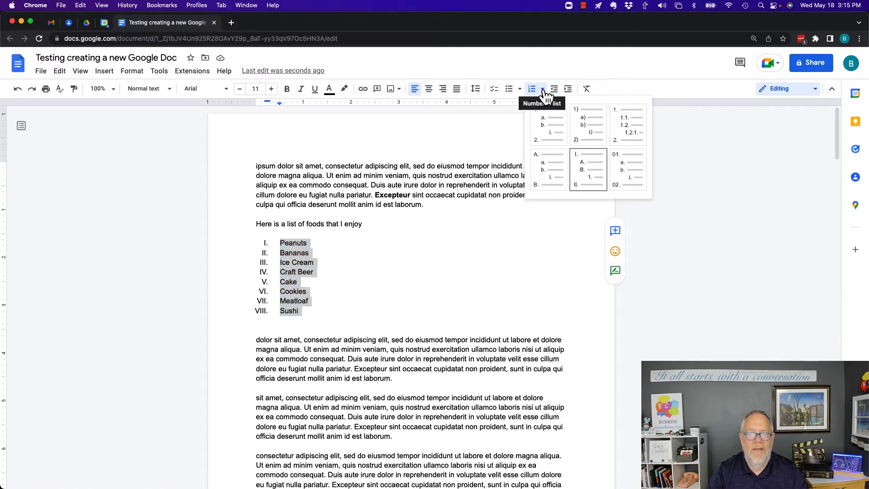
click(625, 170)
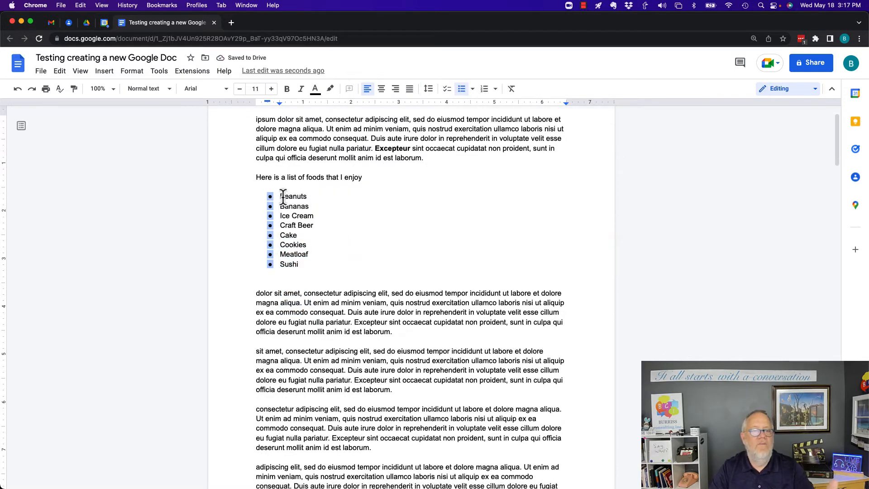
Open the special characters chooser for a custom bullet on the food list and move it clear of the list
click(135, 73)
mouse_move(156, 170)
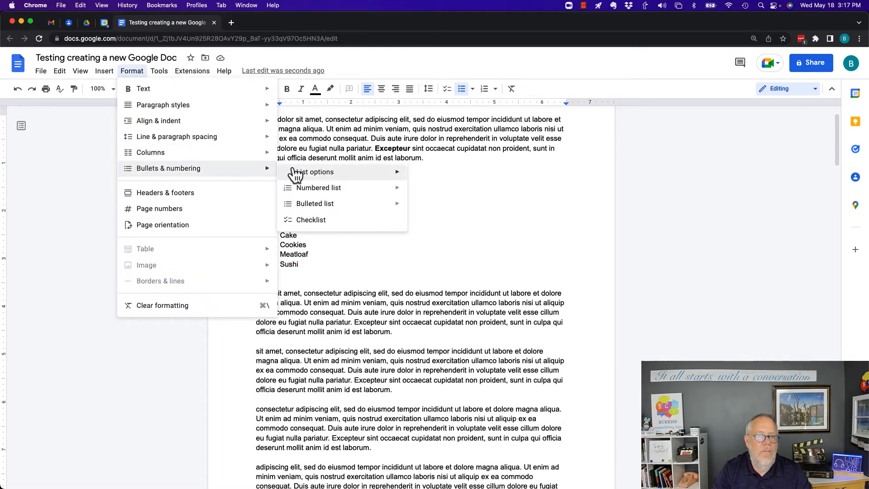
mouse_move(309, 178)
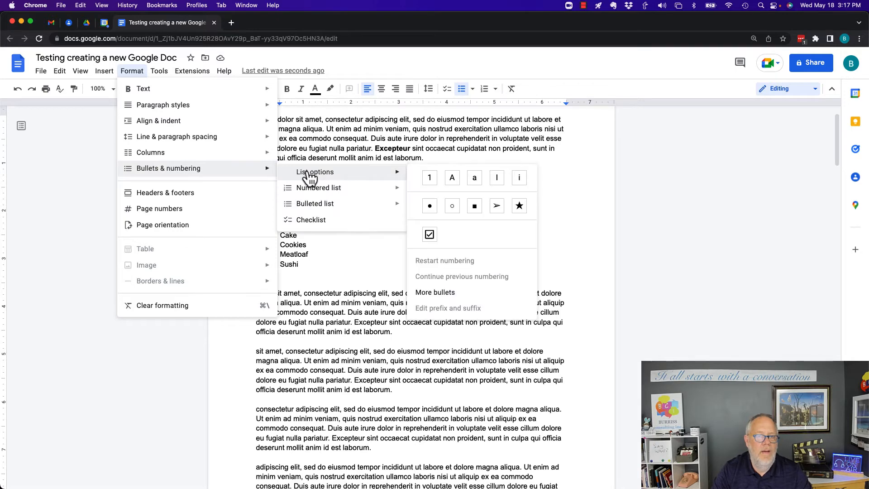
click(438, 293)
drag(455, 223, 556, 169)
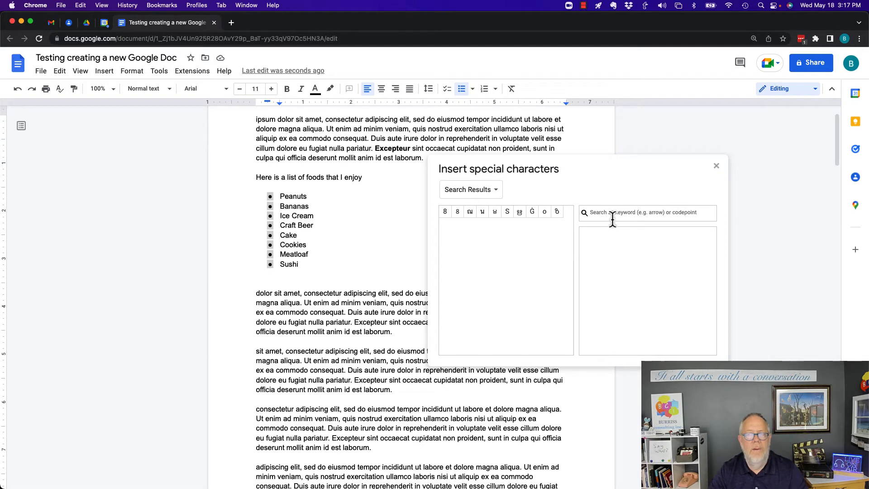
Try sketching two freehand shapes to search for a bullet character, clearing the drawing area after each
click(616, 260)
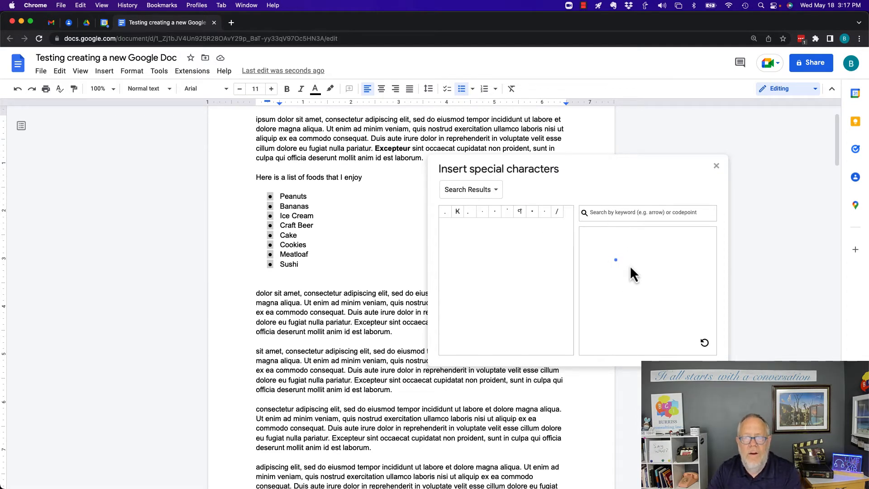
mouse_move(630, 266)
mouse_down()
mouse_move(578, 312)
mouse_move(663, 301)
mouse_up()
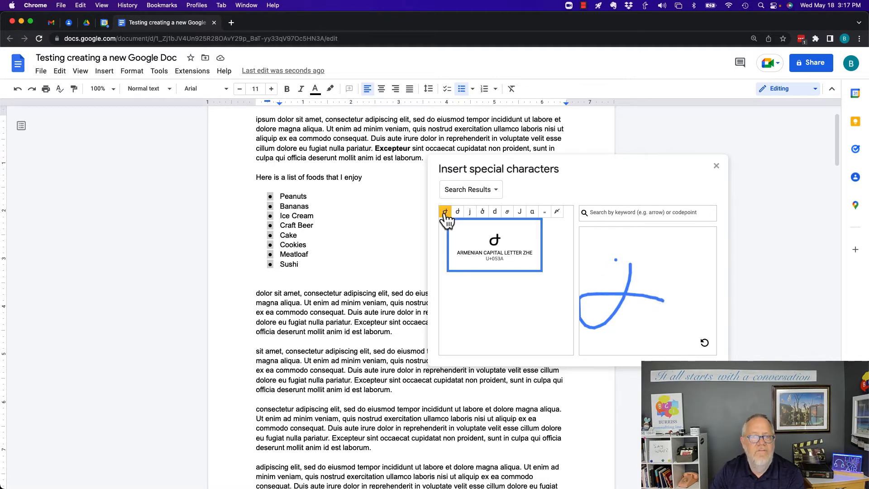
click(700, 341)
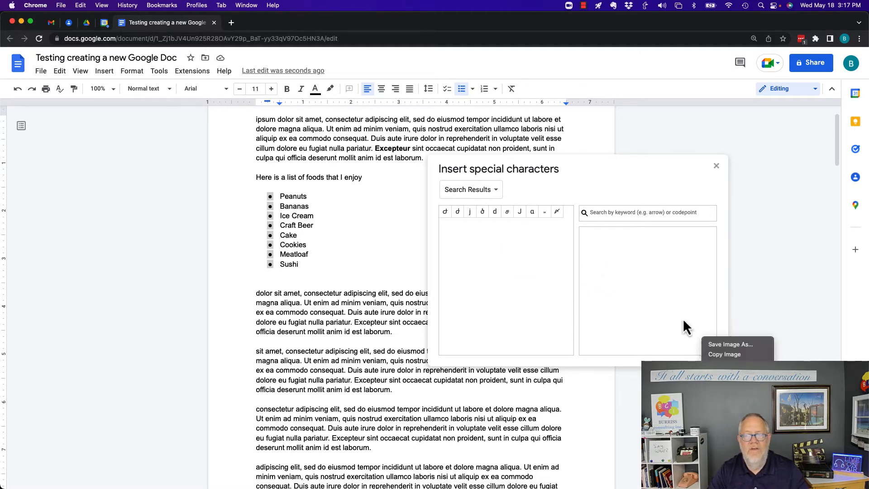
mouse_move(662, 249)
mouse_down()
mouse_move(638, 290)
mouse_move(691, 312)
mouse_up()
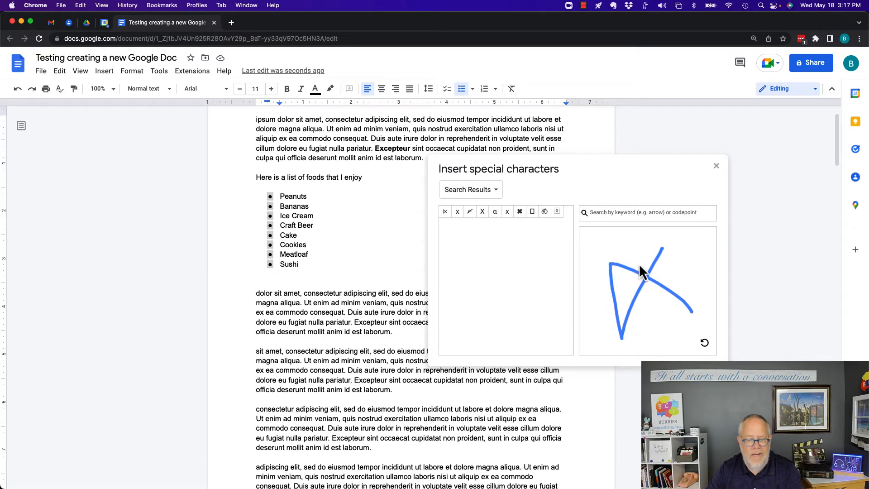
click(704, 343)
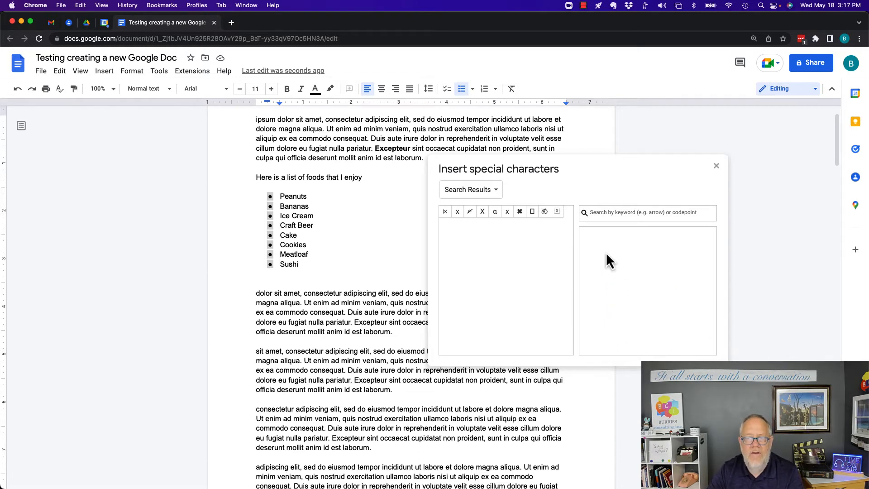
Draw a rectangle to search for matching characters and apply the first square result as the food list's bullet
drag(598, 244, 682, 253)
mouse_move(681, 315)
mouse_down()
mouse_move(609, 264)
mouse_move(614, 246)
mouse_up()
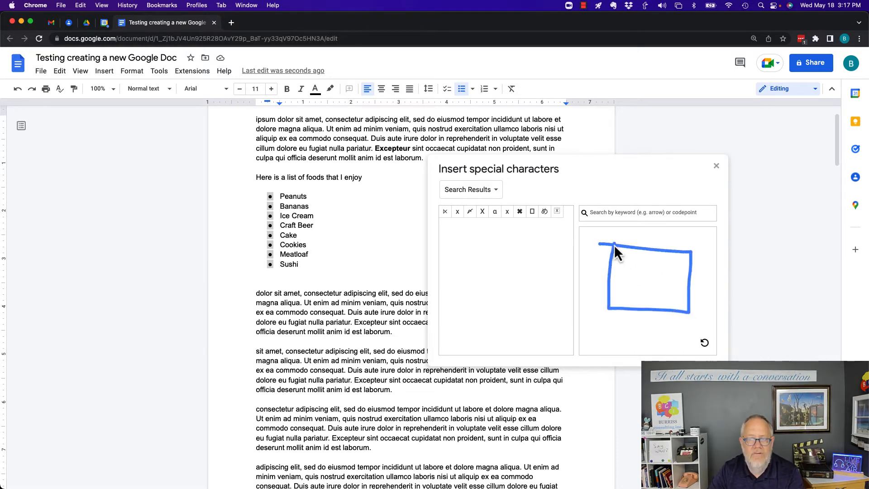
mouse_move(450, 221)
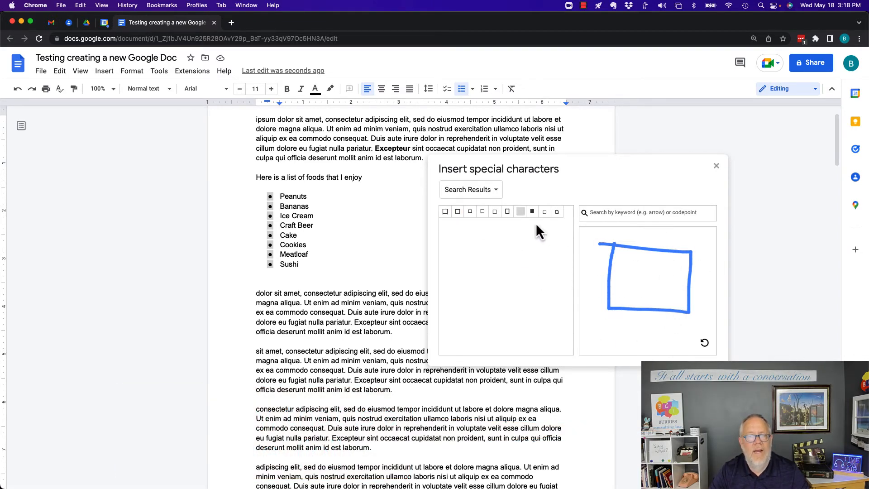
mouse_move(509, 223)
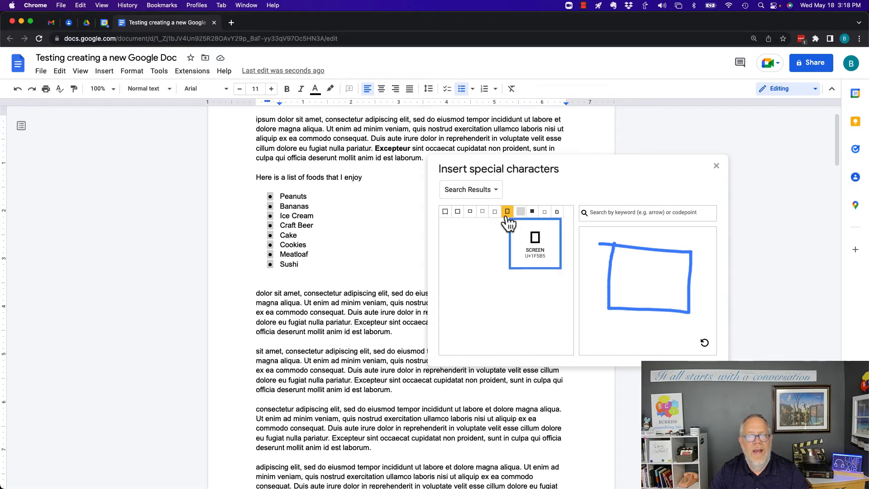
click(446, 216)
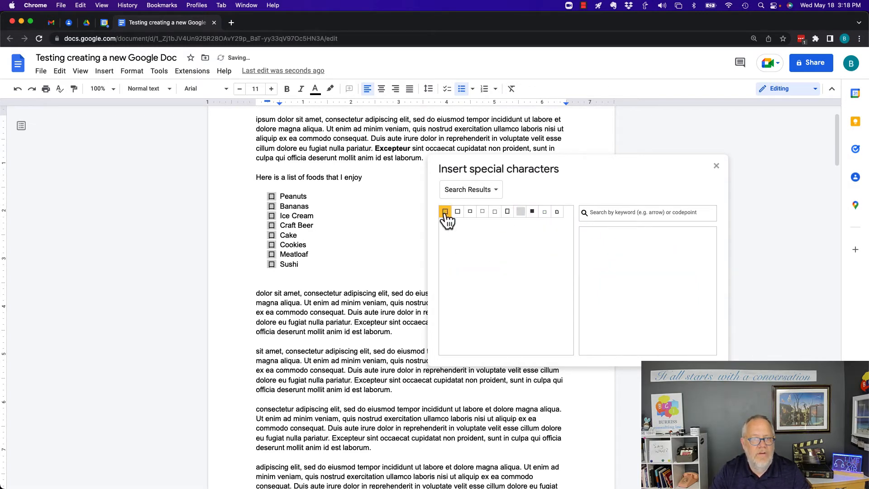
click(345, 220)
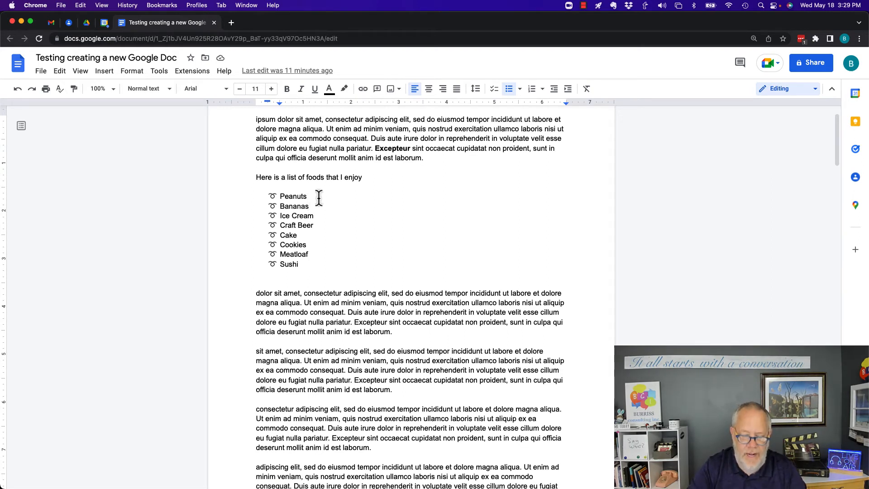
Add the indented sub-items "Roasted" and "Chocolate Covered" under Peanuts in the food list
click(319, 198)
key(Return)
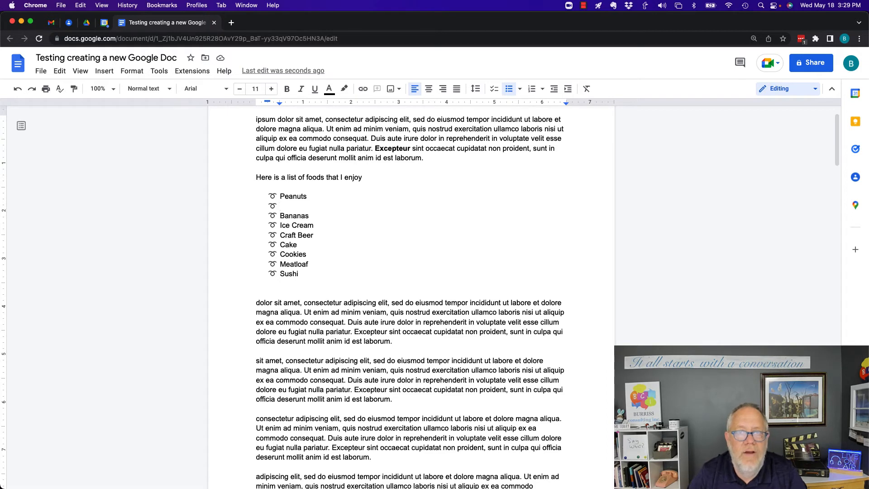
key(Tab)
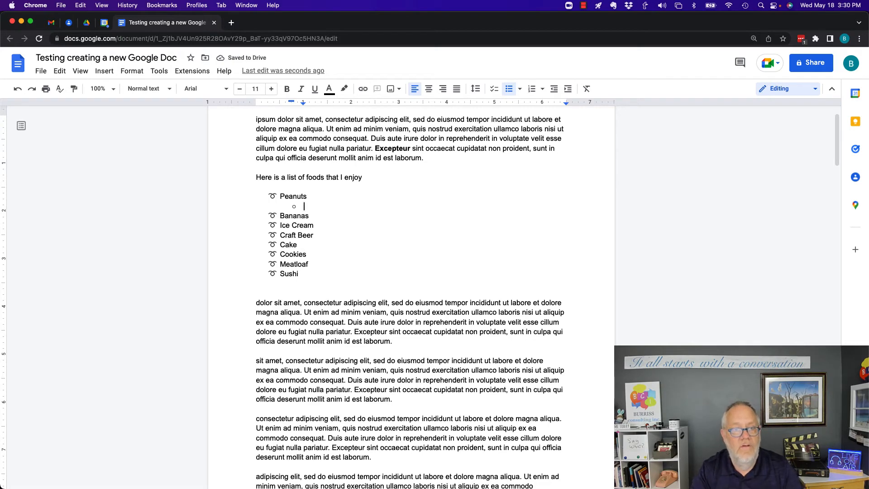
text(Roasted)
key(Return)
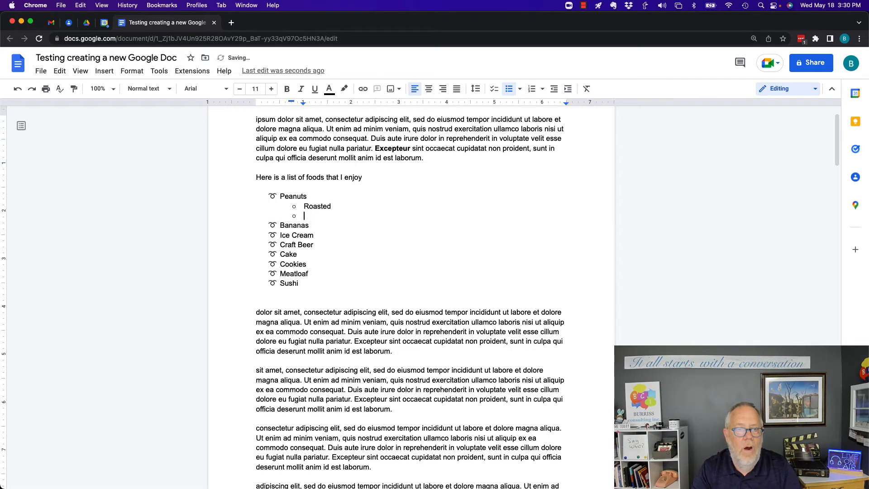
text(Chocol)
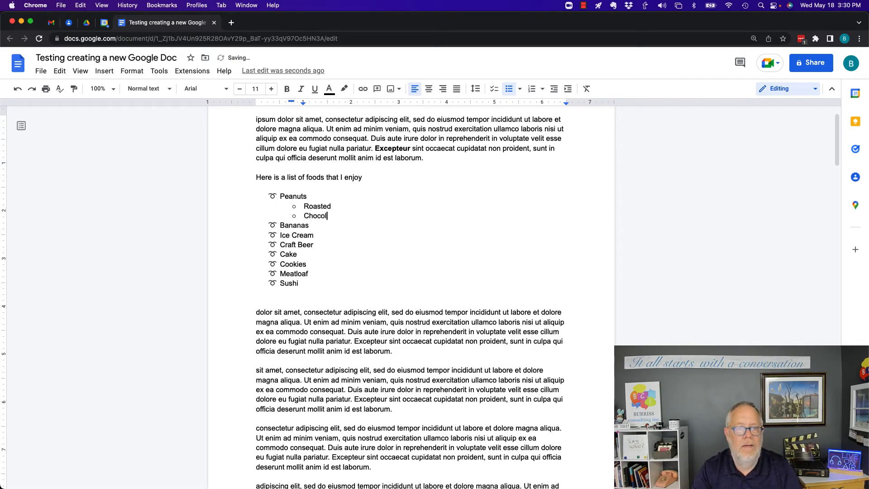
text(ate )
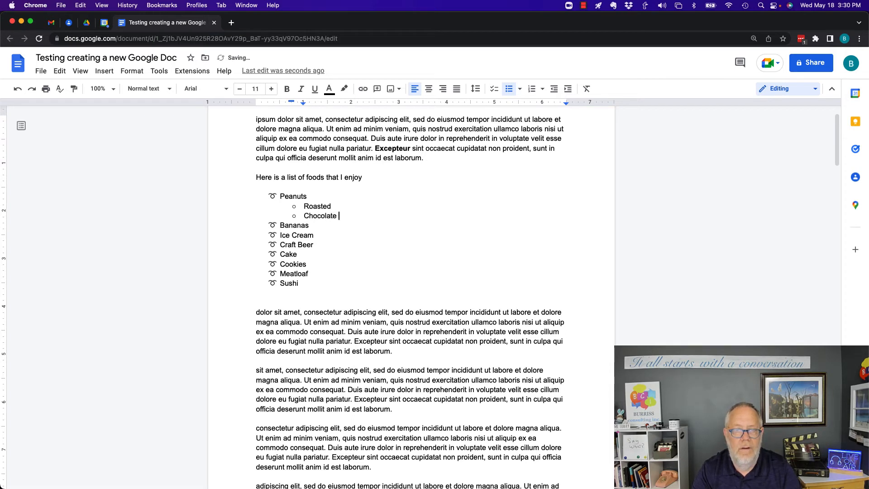
text(Covered)
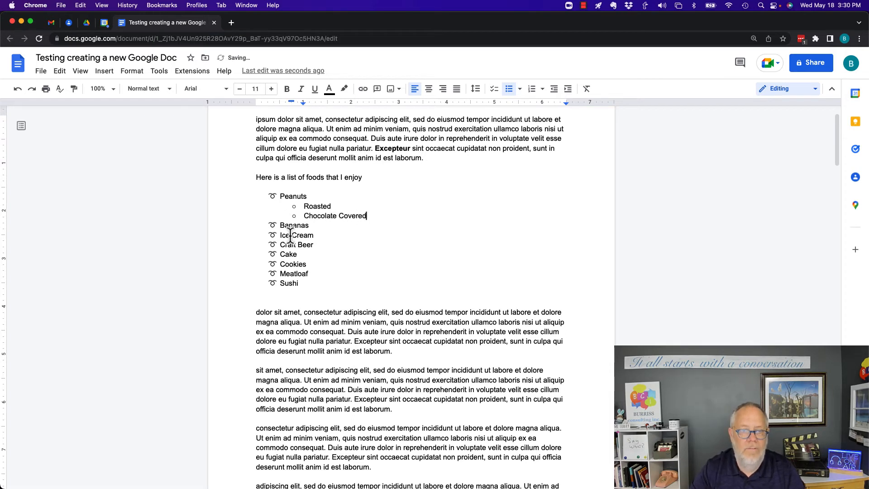
Add the indented sub-items "Cookie dough" and "Pecan" under Ice Cream in the food list
click(329, 237)
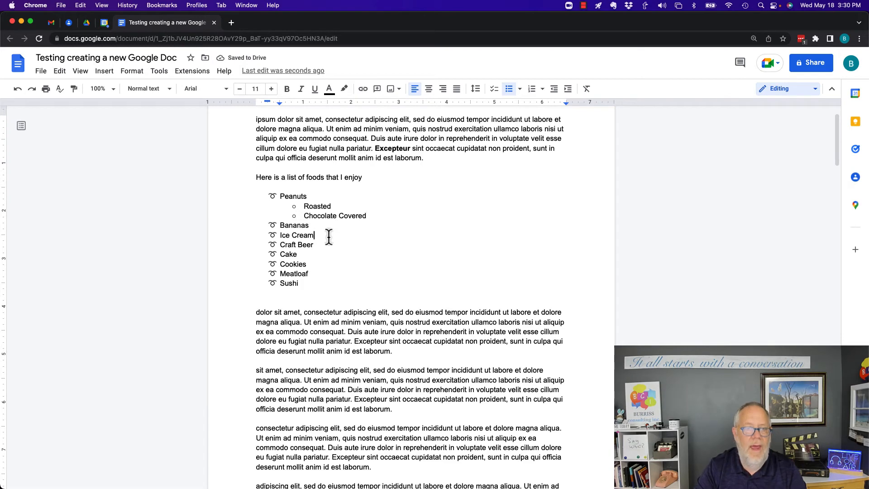
key(Return)
key(Tab)
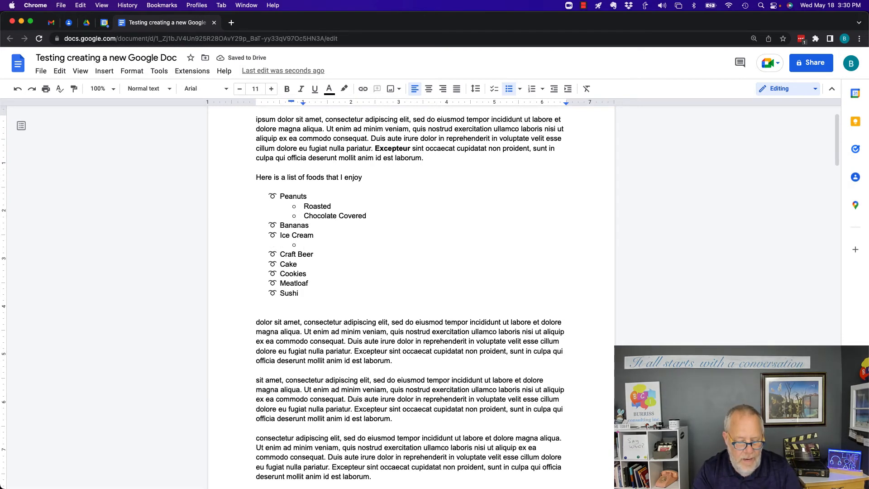
text(Cookie dough)
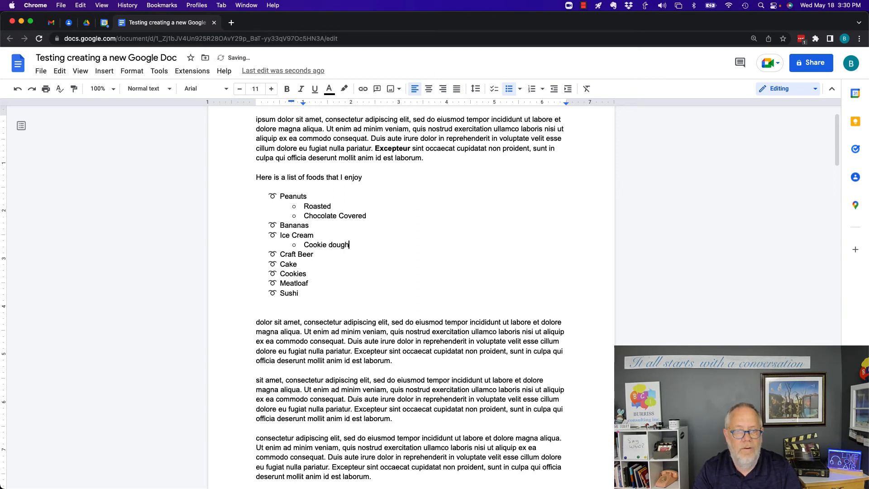
key(Return)
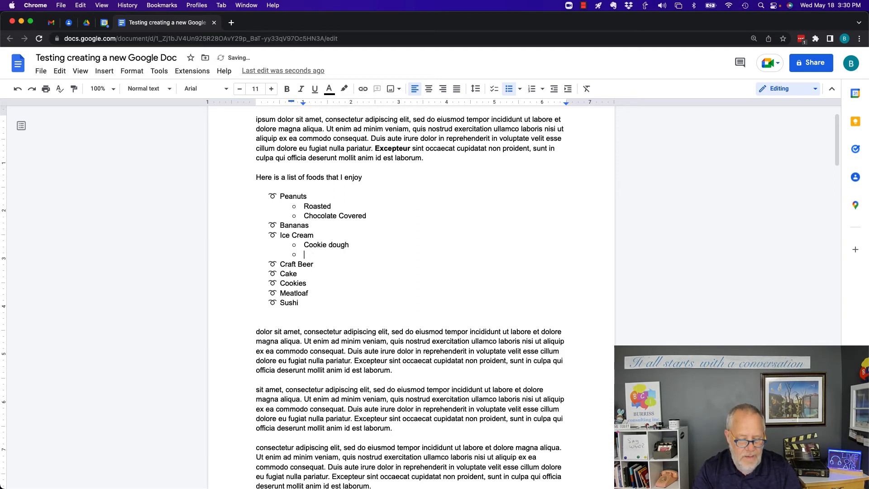
text(Pecan)
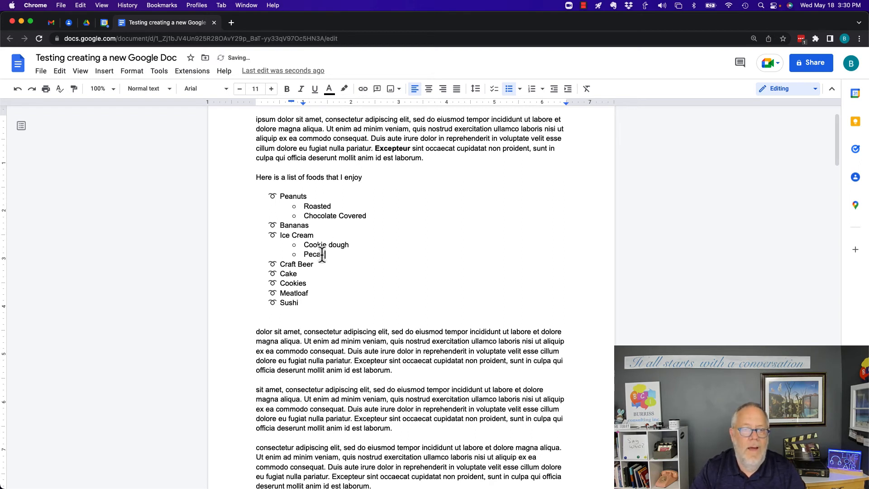
Add an empty indented sub-item under Craft Beer
click(322, 274)
key(Return)
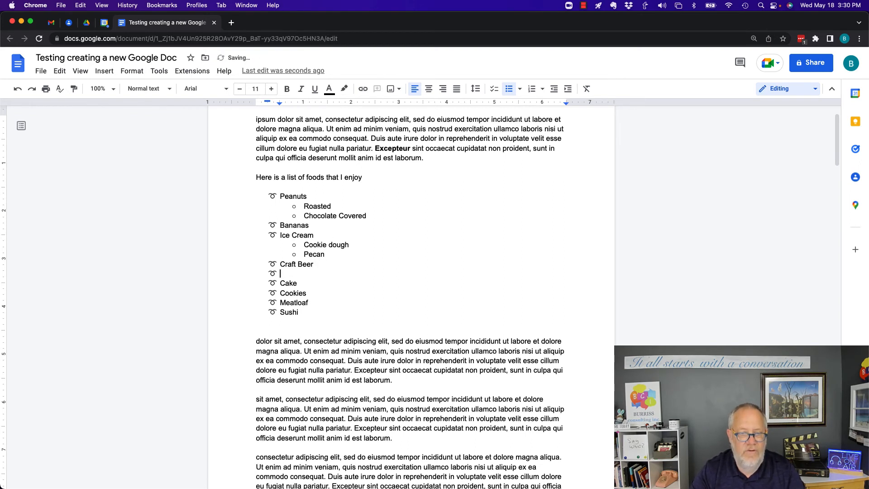
key(Tab)
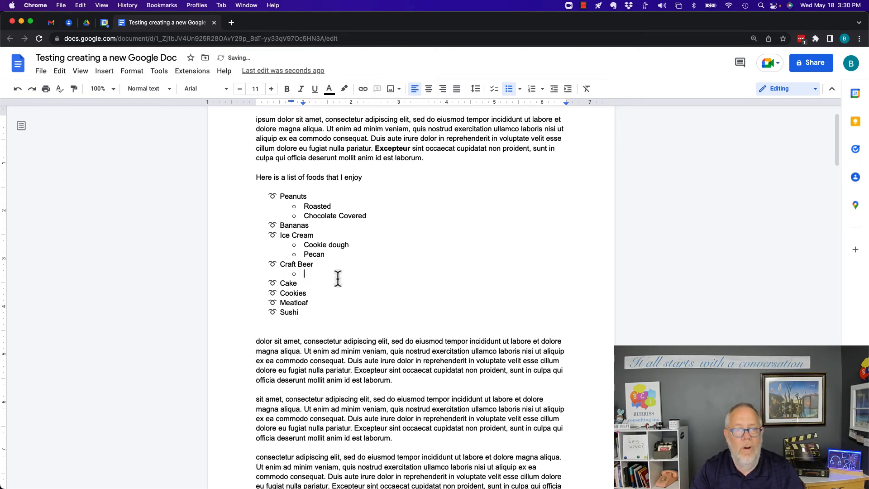
Give the whole nested food list the star bullet style, and then the uppercase Roman numeral outline numbering (I., A., 1.)
click(281, 196)
drag(280, 196, 316, 314)
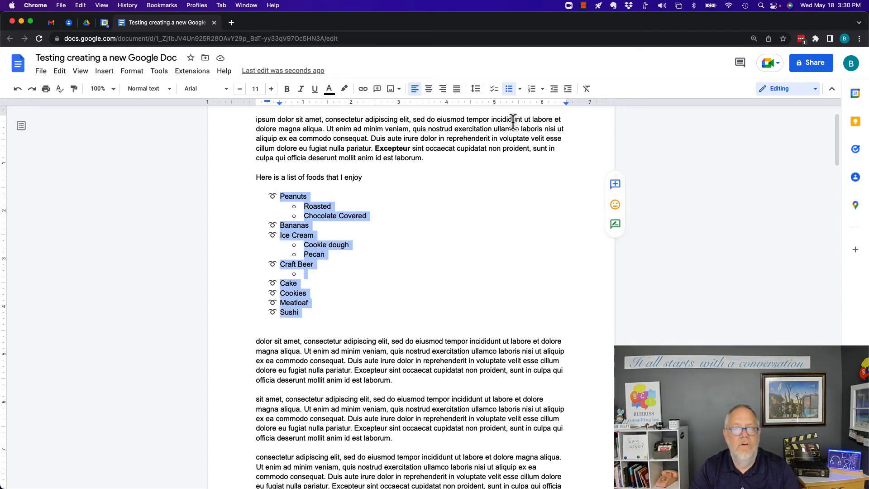
click(521, 91)
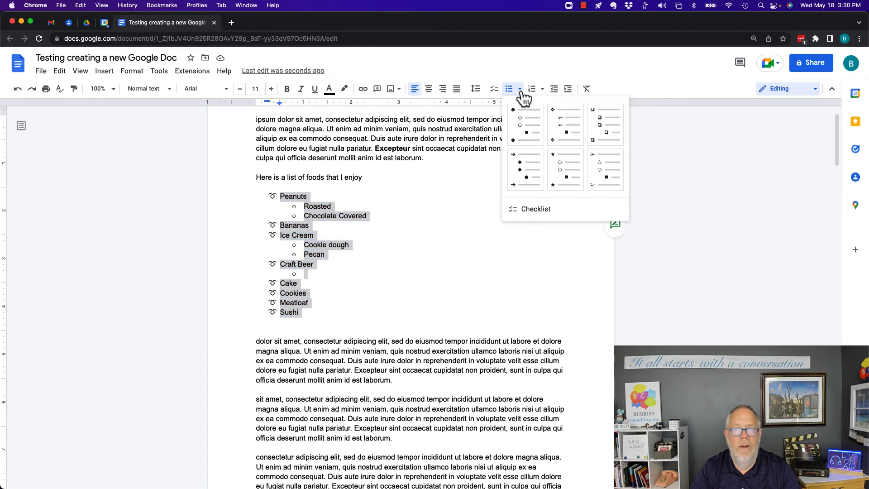
click(561, 171)
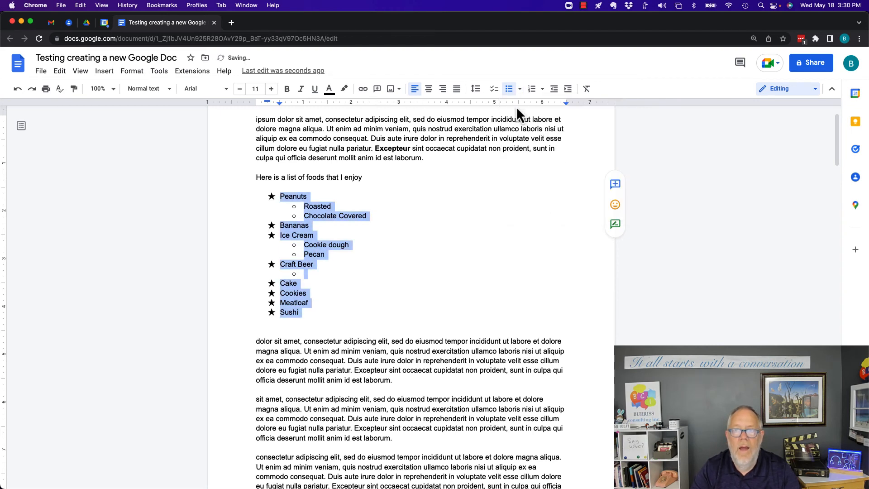
click(543, 90)
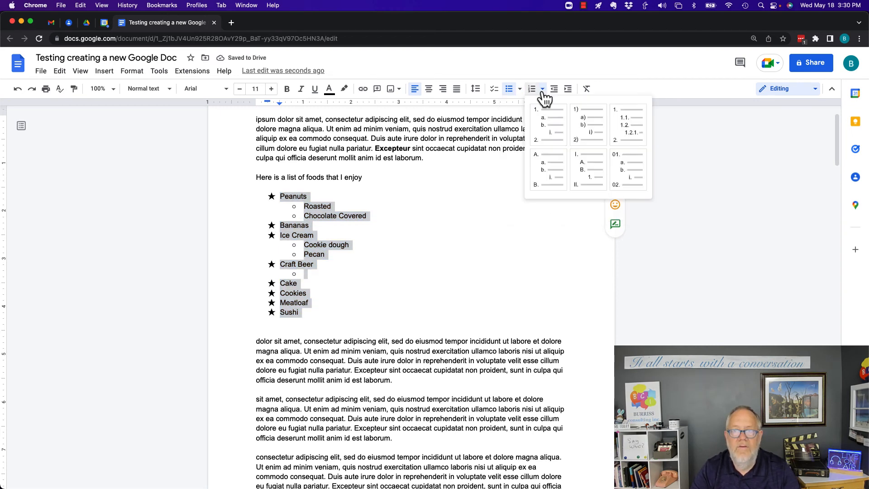
click(584, 174)
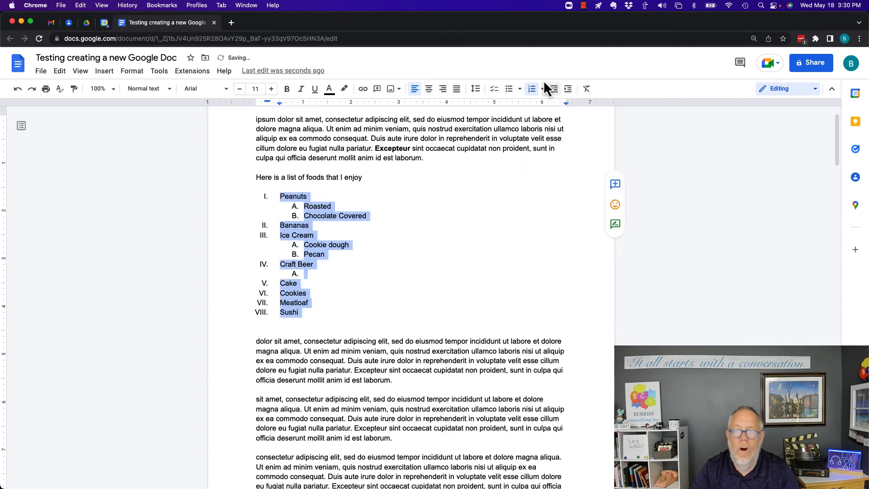